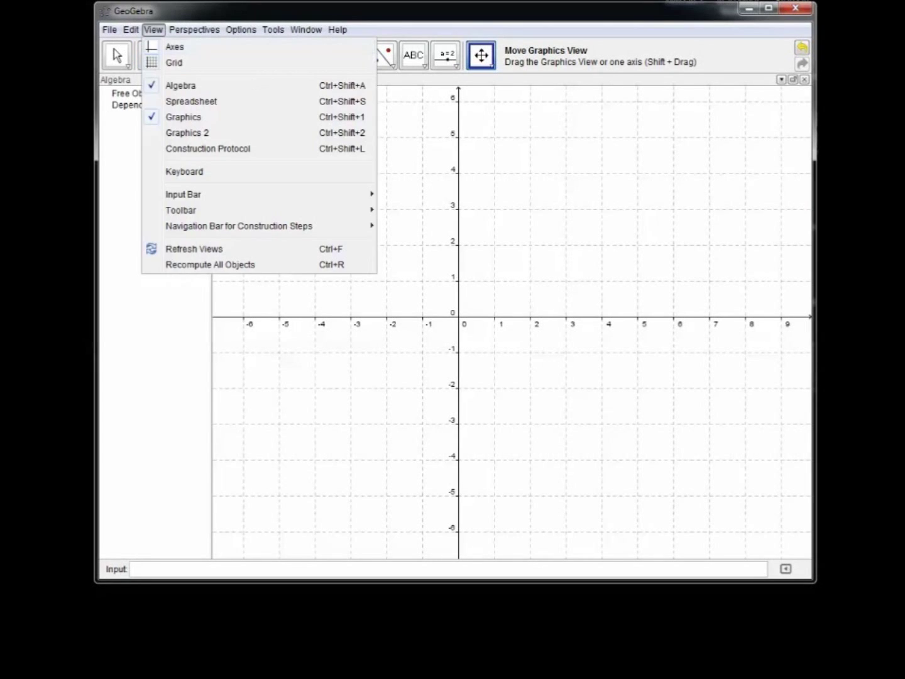
Step: Turn off the grid so the graphics view shows only the axes
left_click(174, 63)
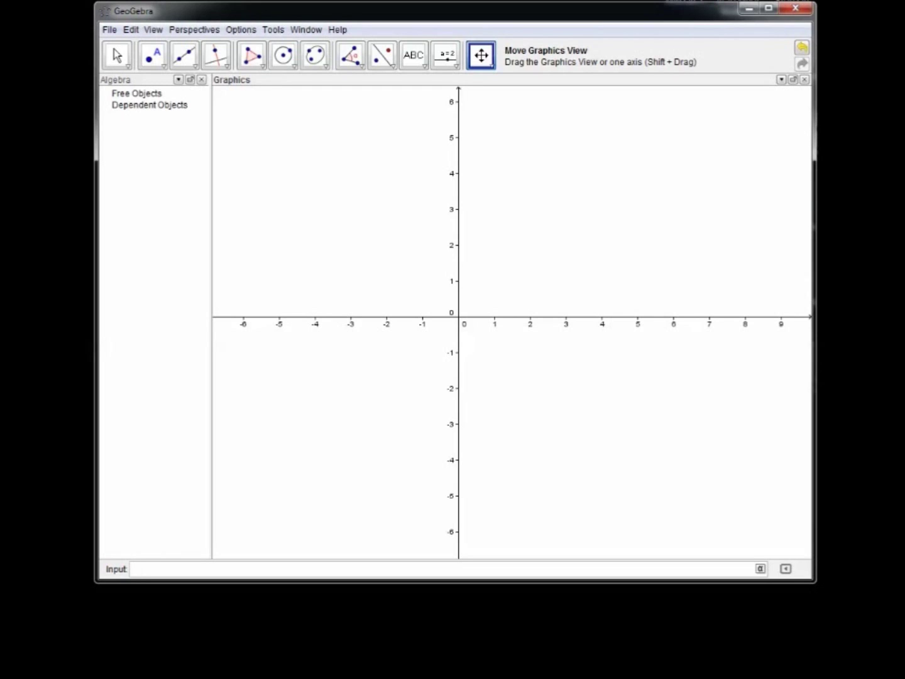
Step: Narrow the Algebra panel, then pan and zoom out to about -12 to 16 by -10 to 10
mouse_move(469, 342)
left_mouse_down()
mouse_move(483, 340)
mouse_move(481, 351)
left_mouse_up()
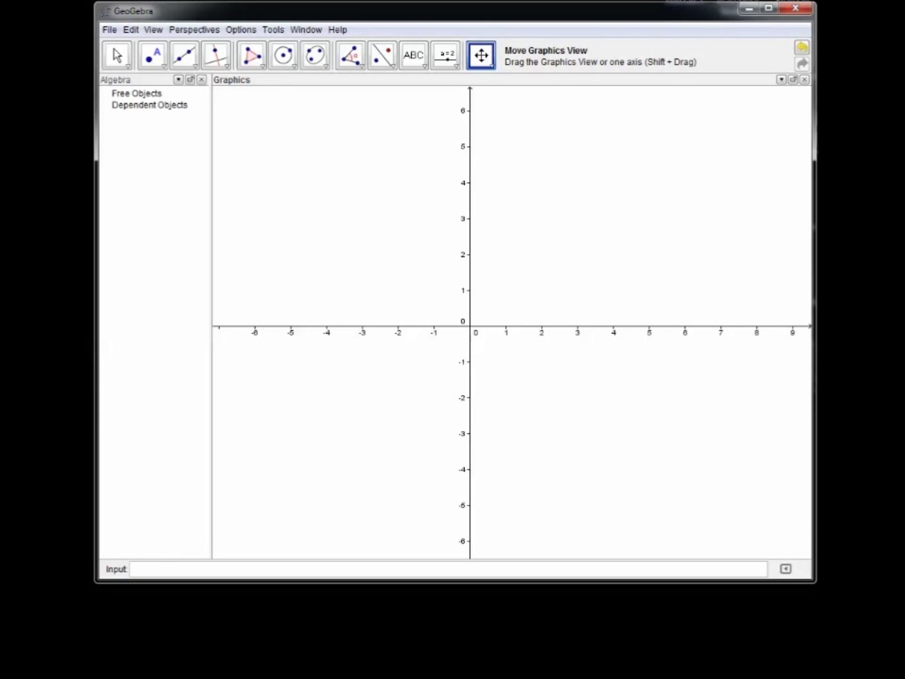
left_click_drag(212, 314, 333, 315)
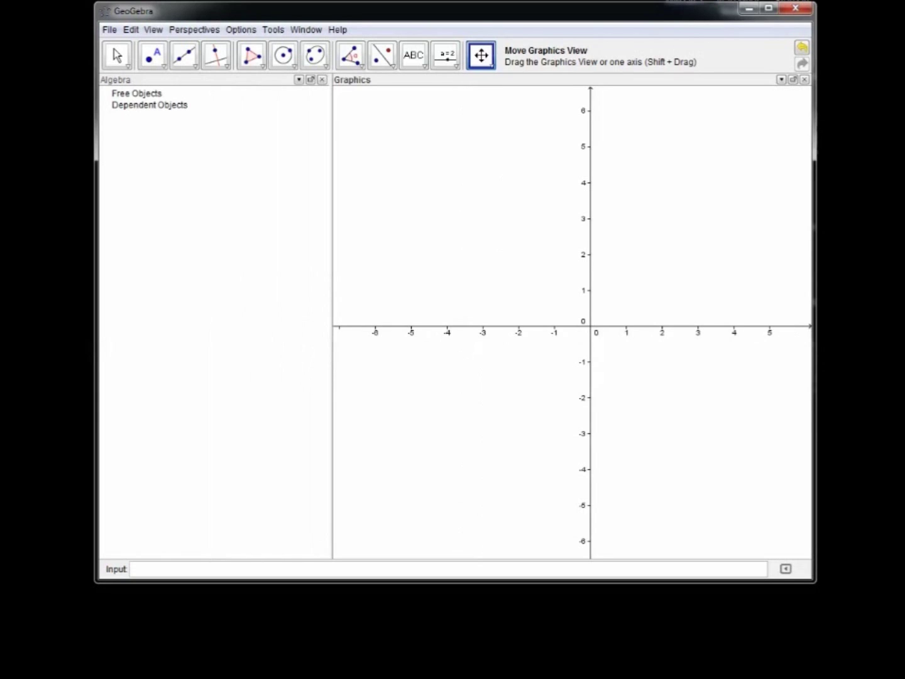
left_click_drag(332, 314, 220, 315)
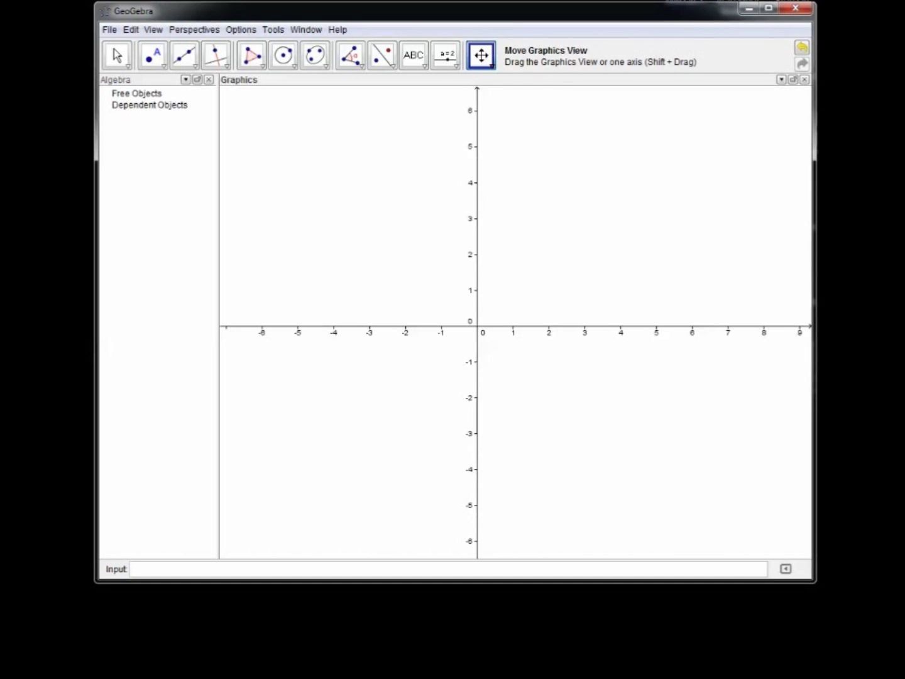
left_click_drag(522, 284, 381, 443)
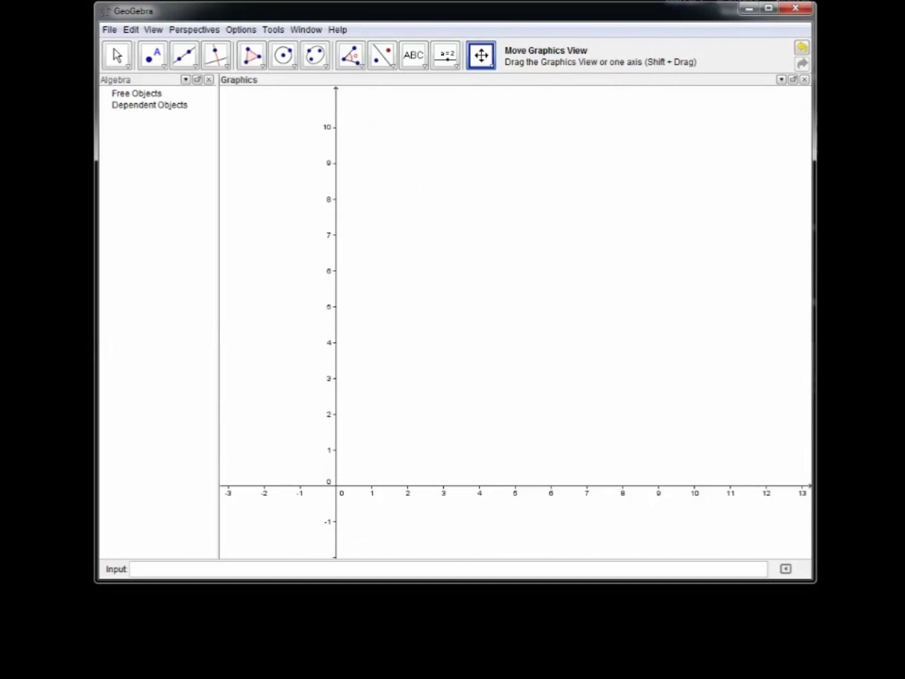
left_click_drag(337, 486, 485, 331)
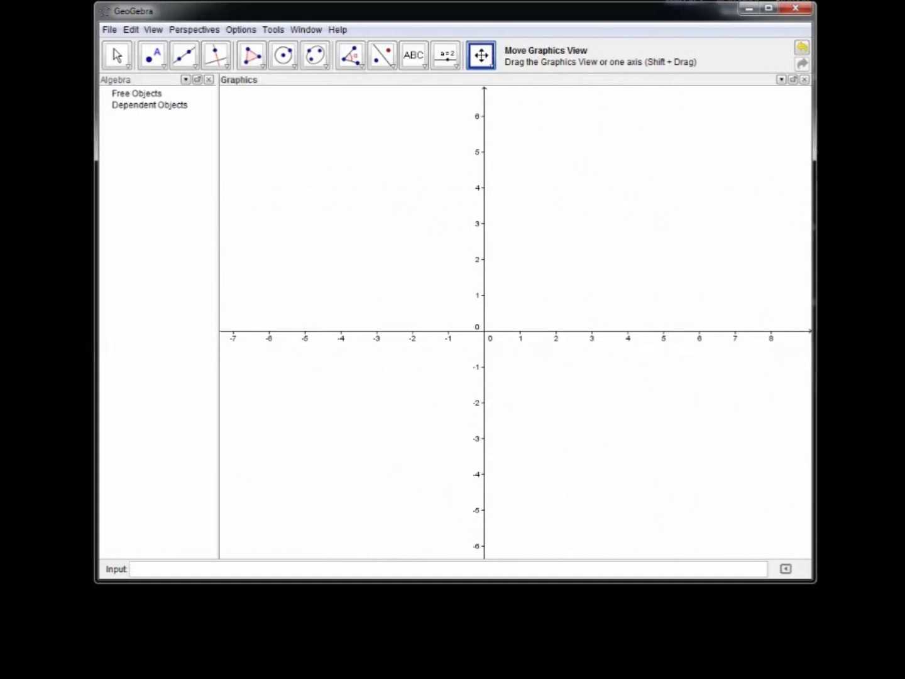
scroll(606, 295, "down", 5)
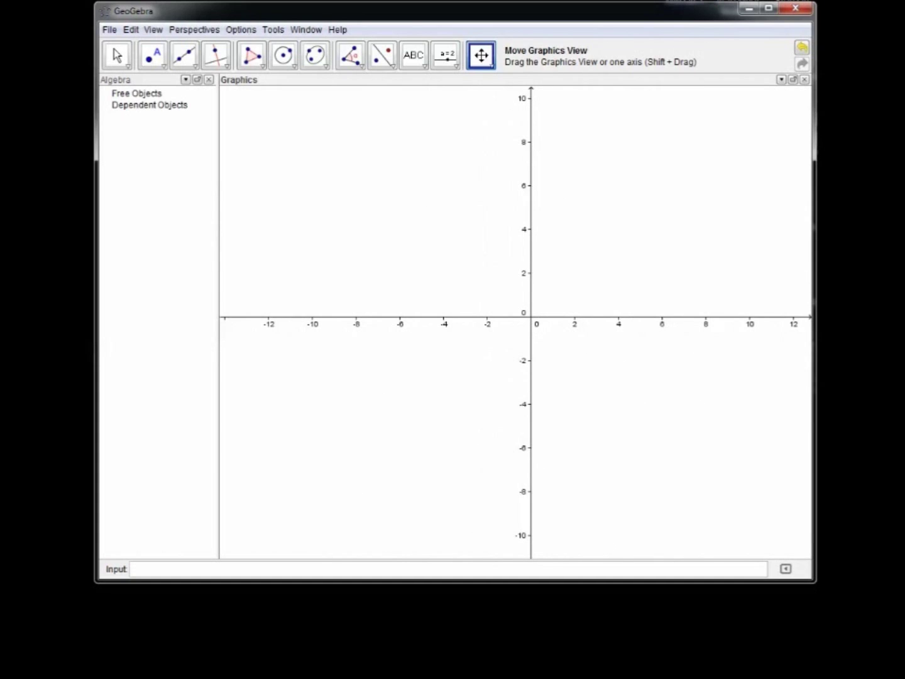
left_click_drag(606, 295, 549, 298)
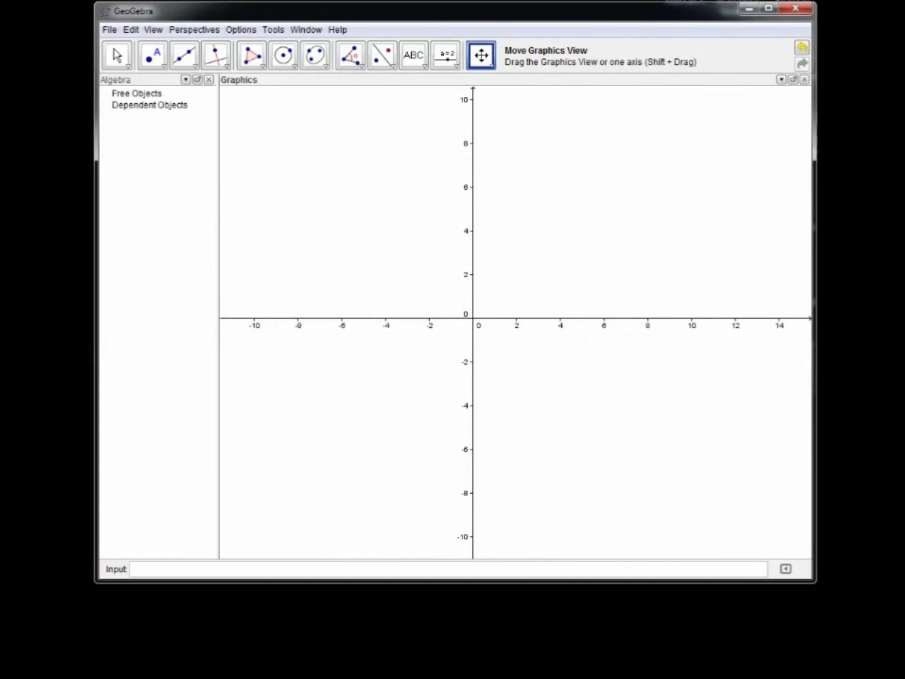
scroll(547, 299, "up", 4)
scroll(547, 298, "down", 5)
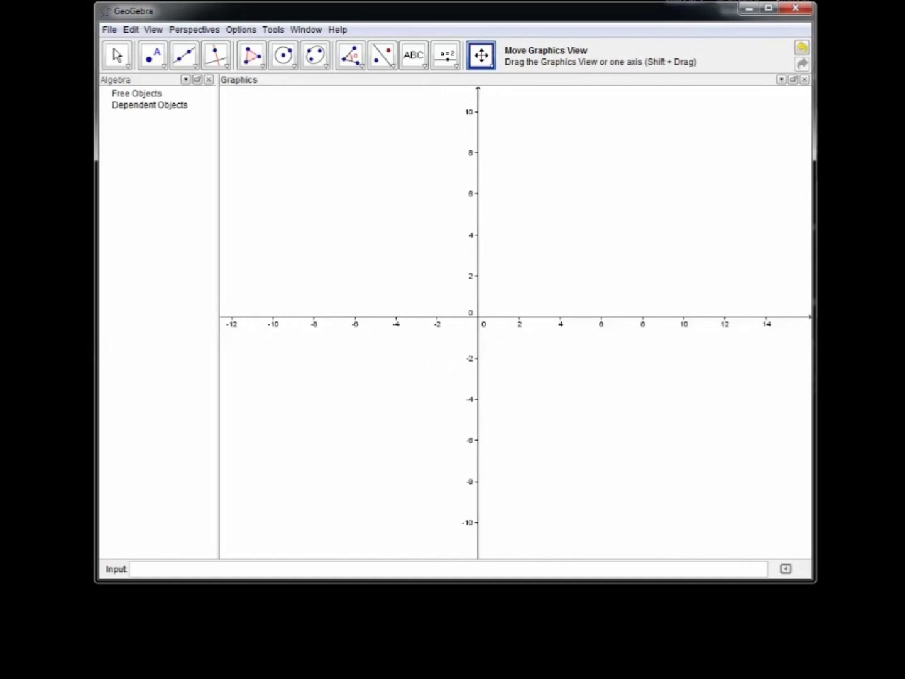
left_click_drag(547, 299, 550, 313)
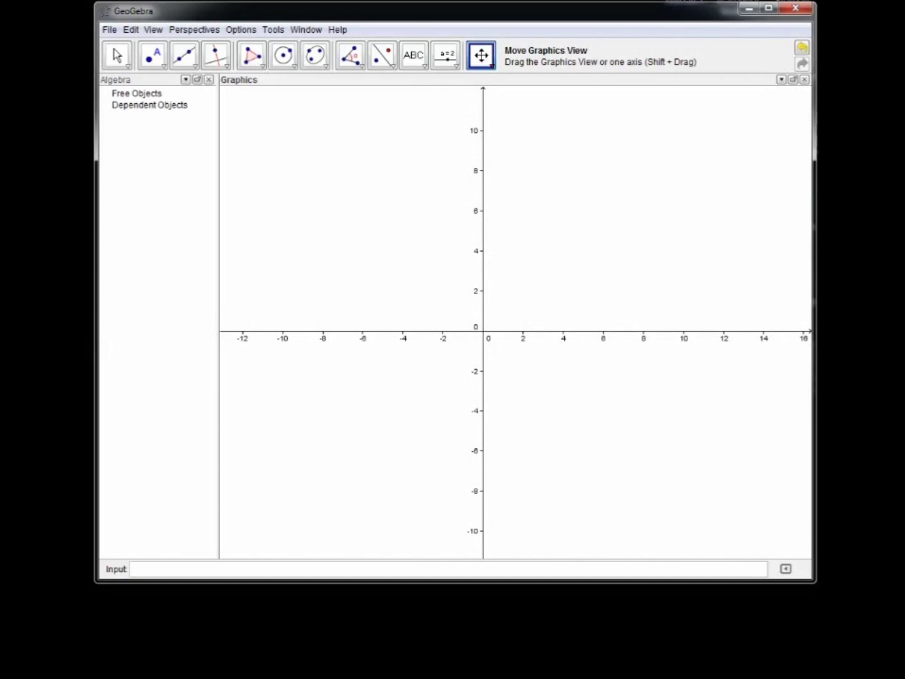
left_click(481, 55)
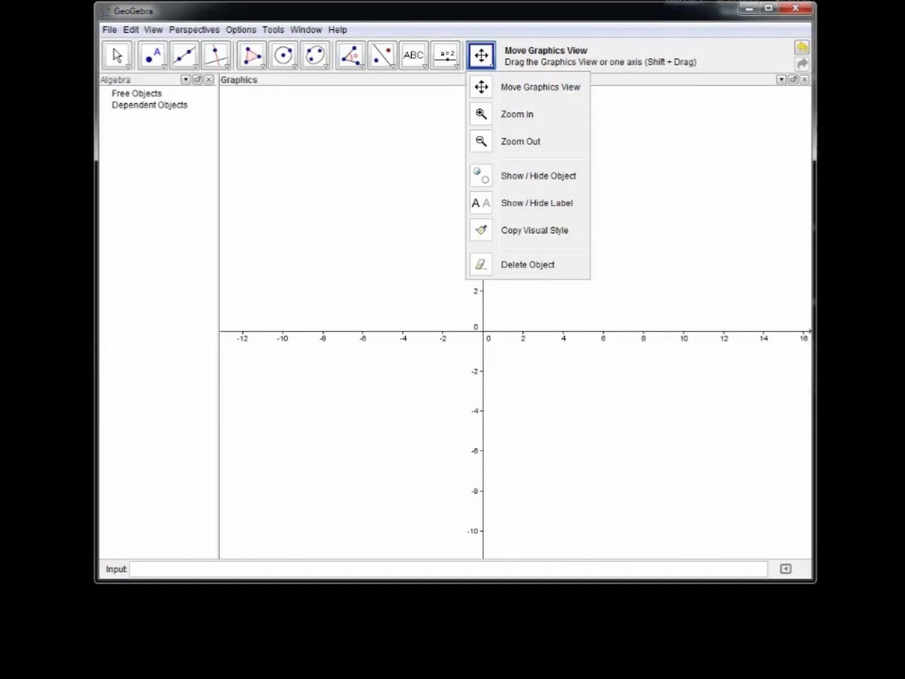
Step: Pan the view so the origin sits lower left, framing quadrant one to about 26 by 20
key("Escape")
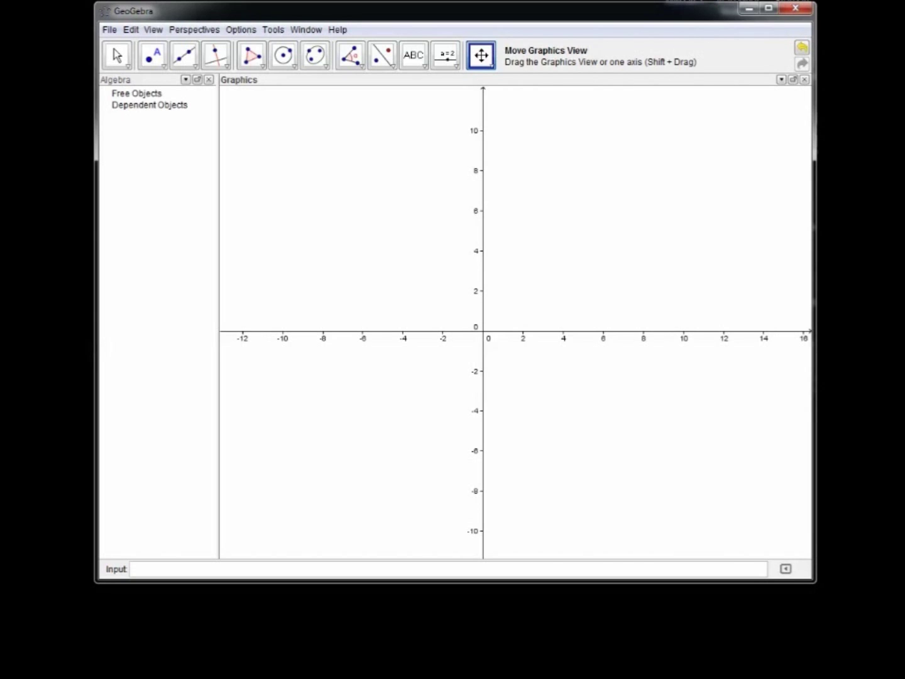
left_click_drag(535, 283, 340, 440)
left_click_drag(288, 487, 281, 506)
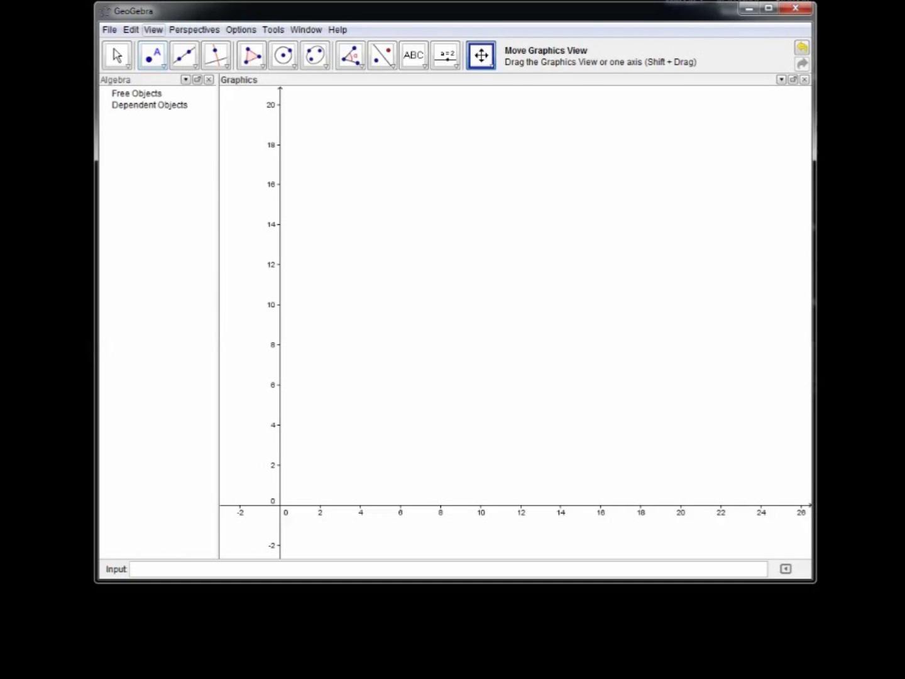
Step: Turn the dashed grid back on in the graphics view
left_click(154, 30)
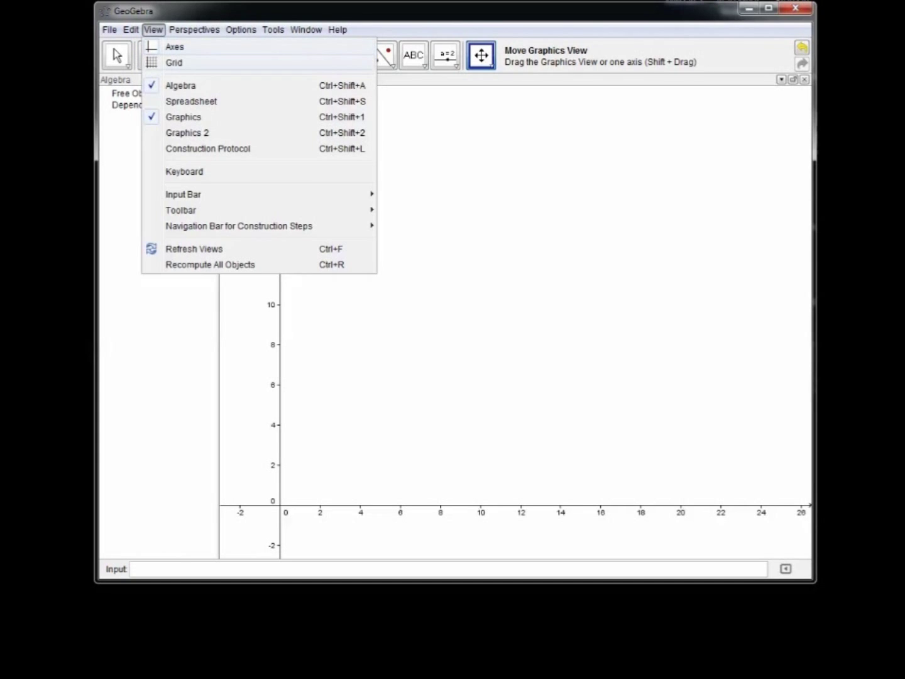
left_click(173, 63)
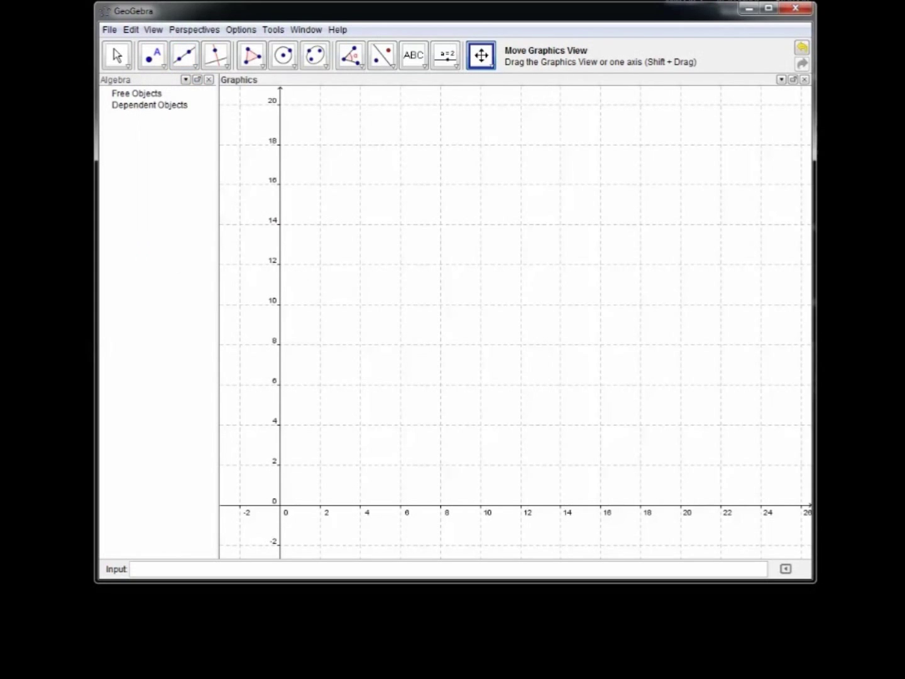
left_click(133, 568)
Step: Graph the inequality x ≥ 4, shading everything right of x = 4
type("x")
left_click(761, 569)
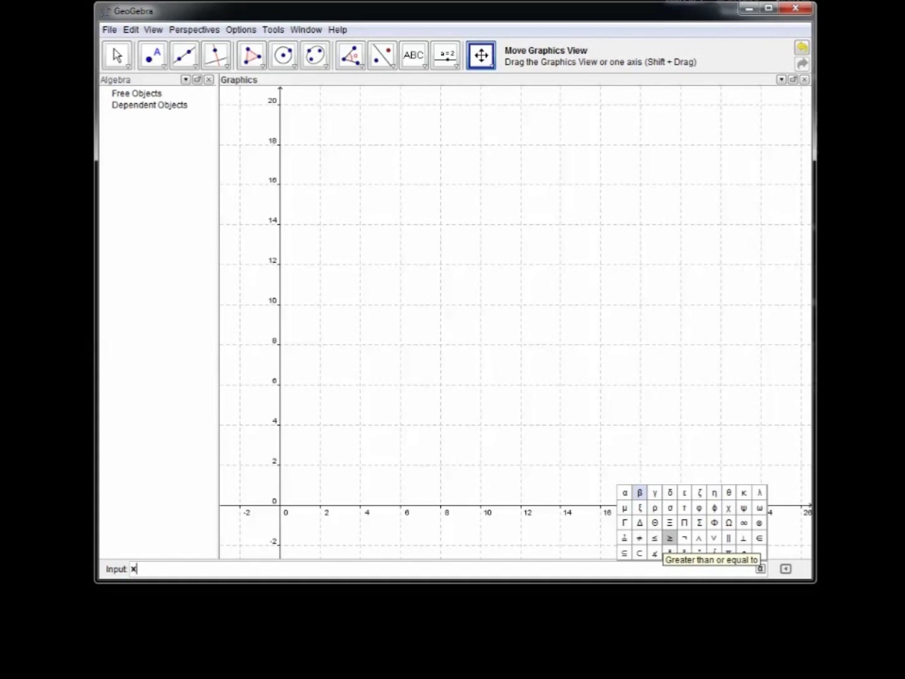
left_click(671, 538)
type("4")
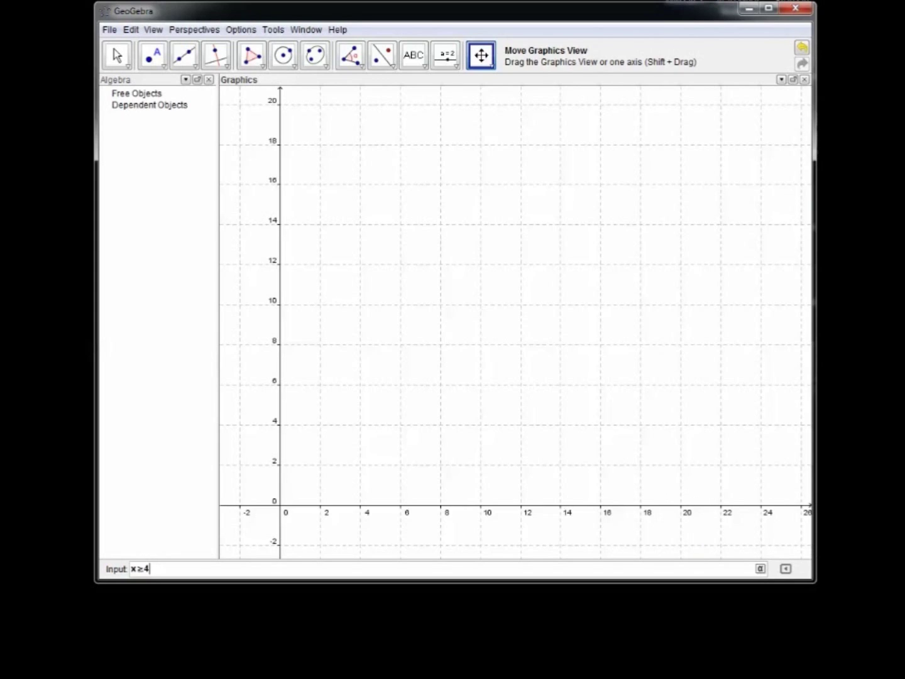
key("Return")
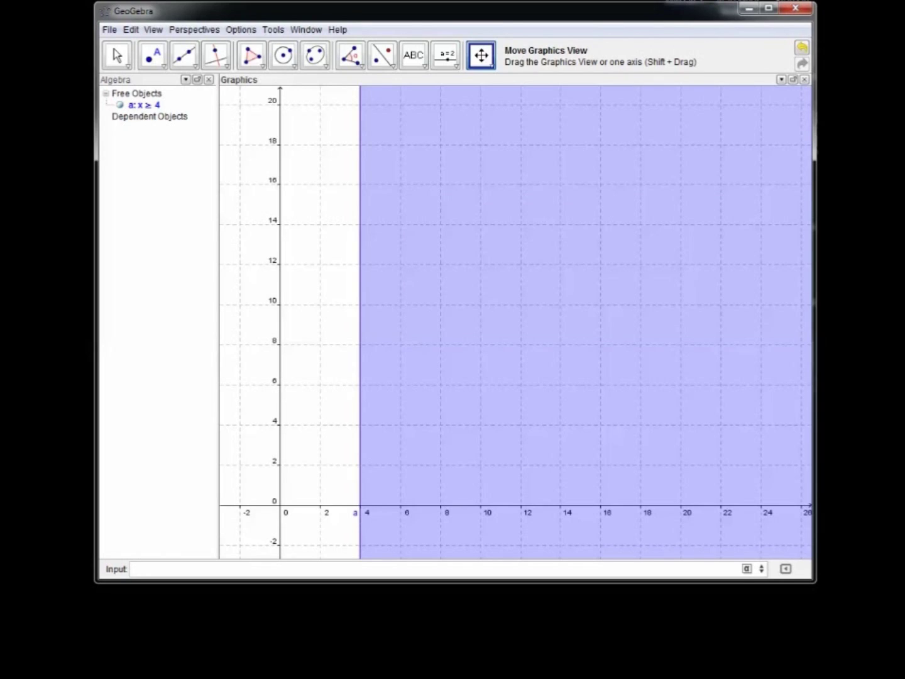
Step: Graph y ≥ 2, shading above y = 2 on top of the x ≥ 4 region
type("y")
left_click(747, 569)
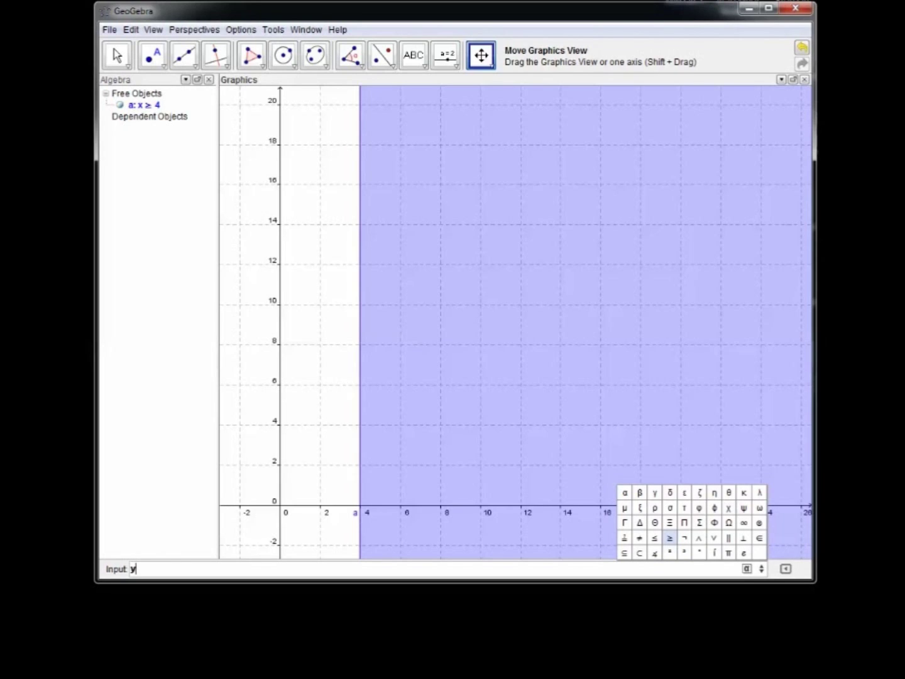
left_click(670, 537)
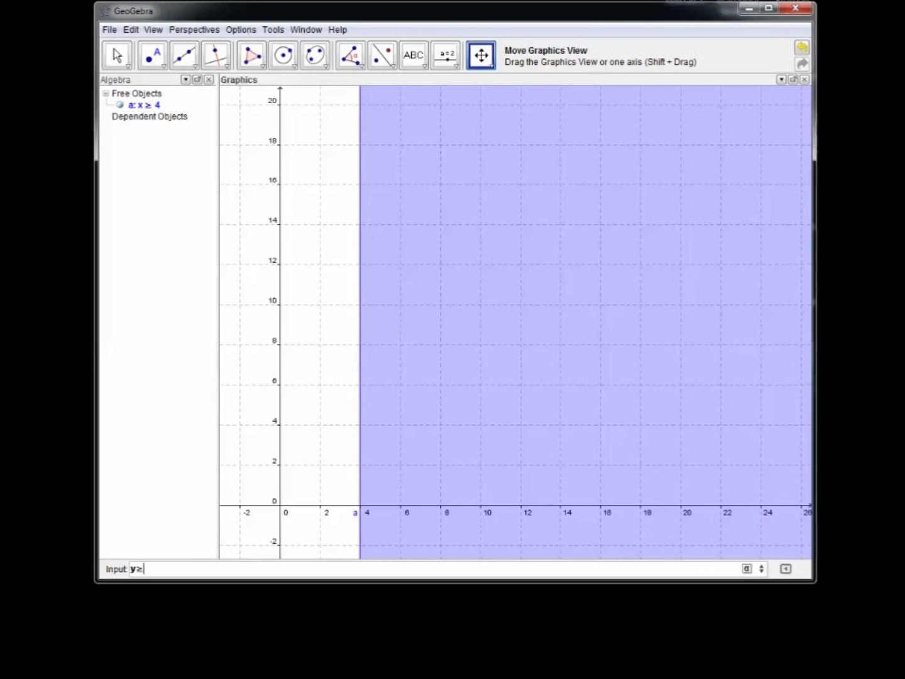
type("2")
key("Return")
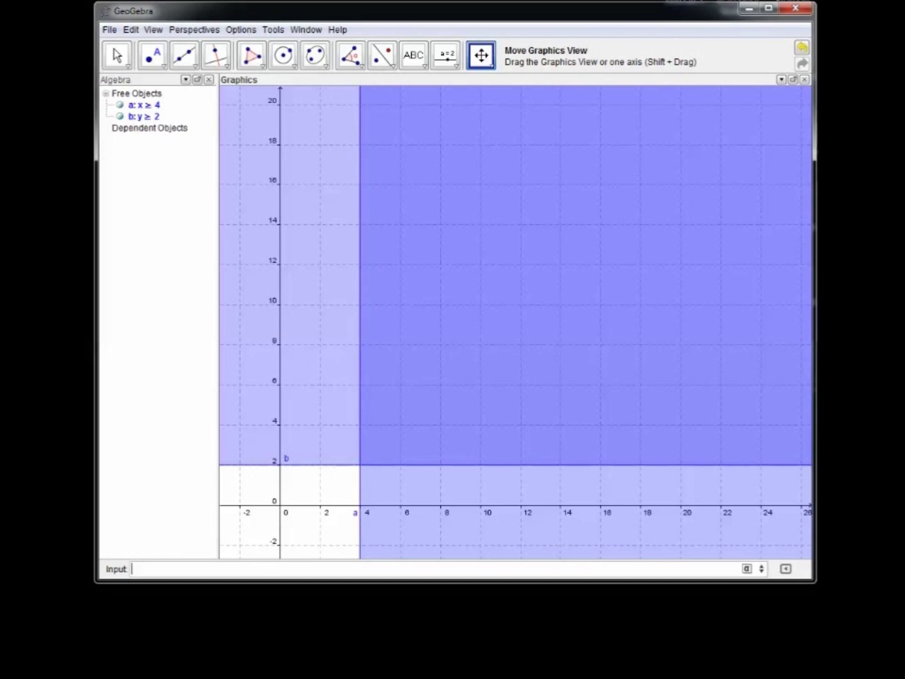
Step: Graph 3x + 5y ≤ 55 so the triangle meeting all three inequalities shows darkest
type("3x+5y")
left_click(747, 568)
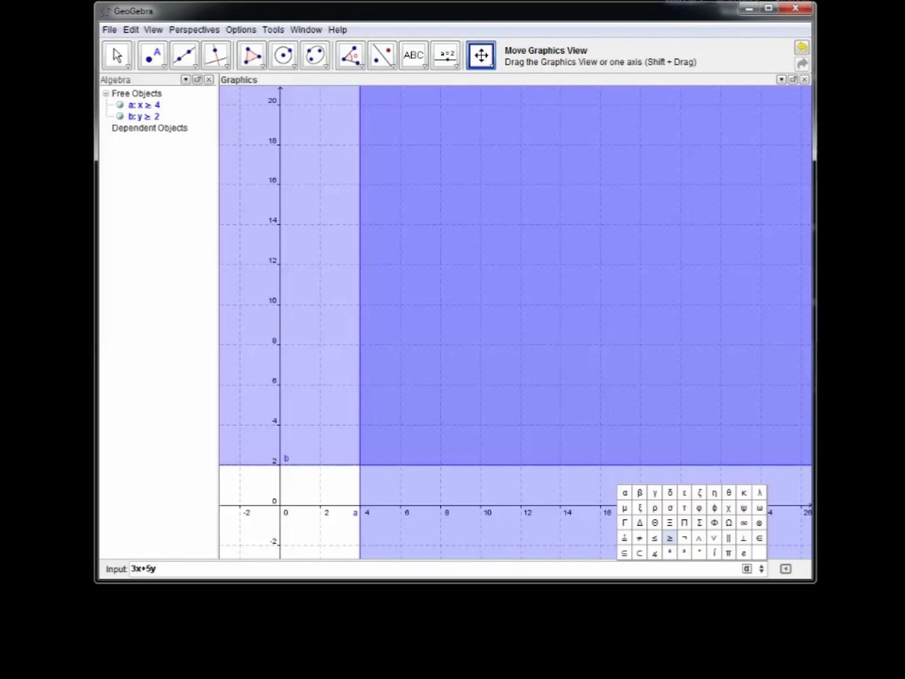
left_click(655, 538)
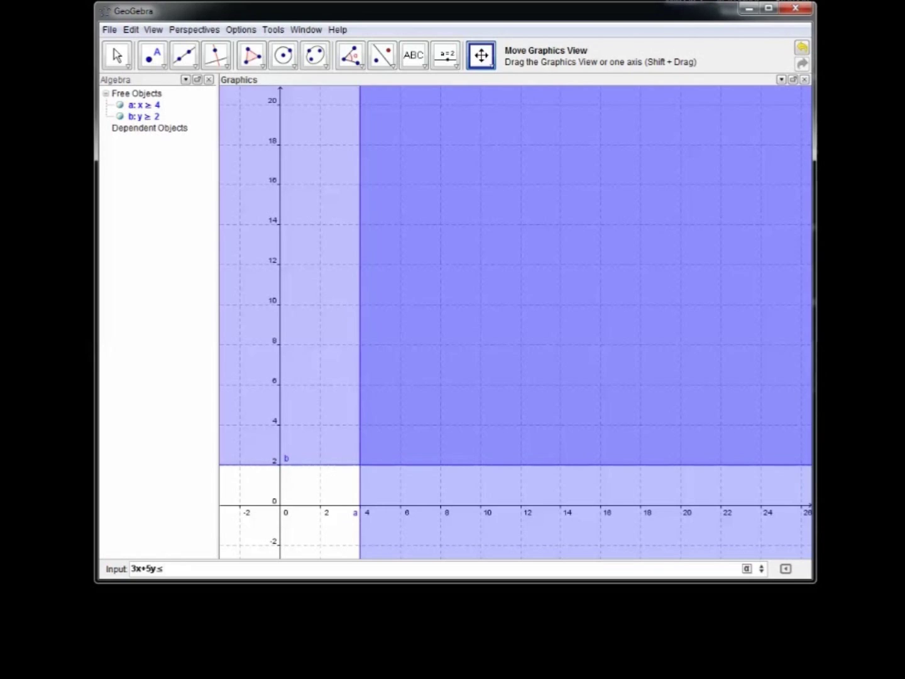
type("55")
key("Return")
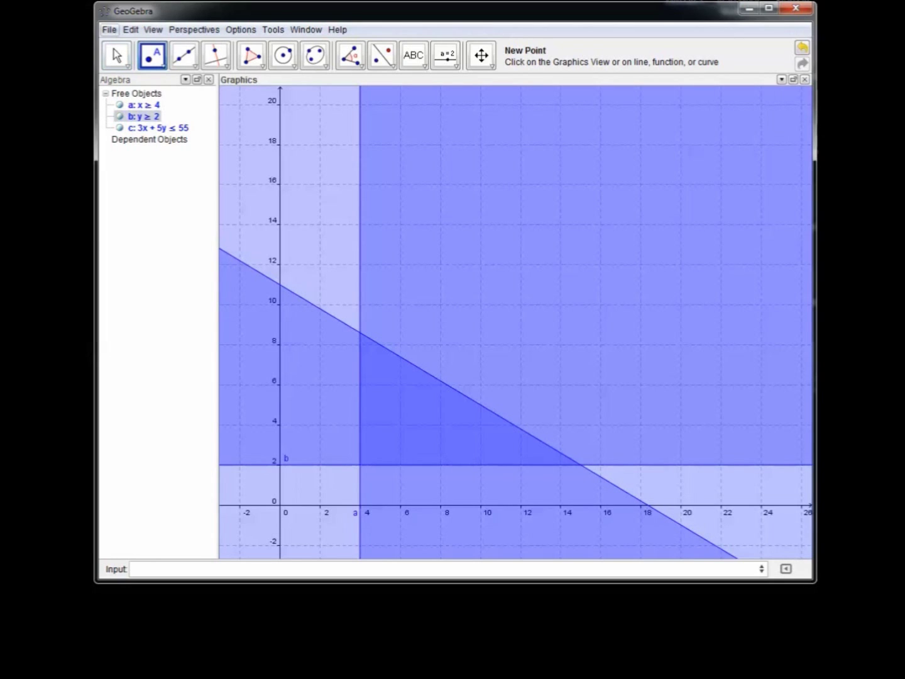
left_click(110, 30)
Step: Export the graphics view to the clipboard via File > Export > Graphics View to Clipboard
mouse_move(163, 186)
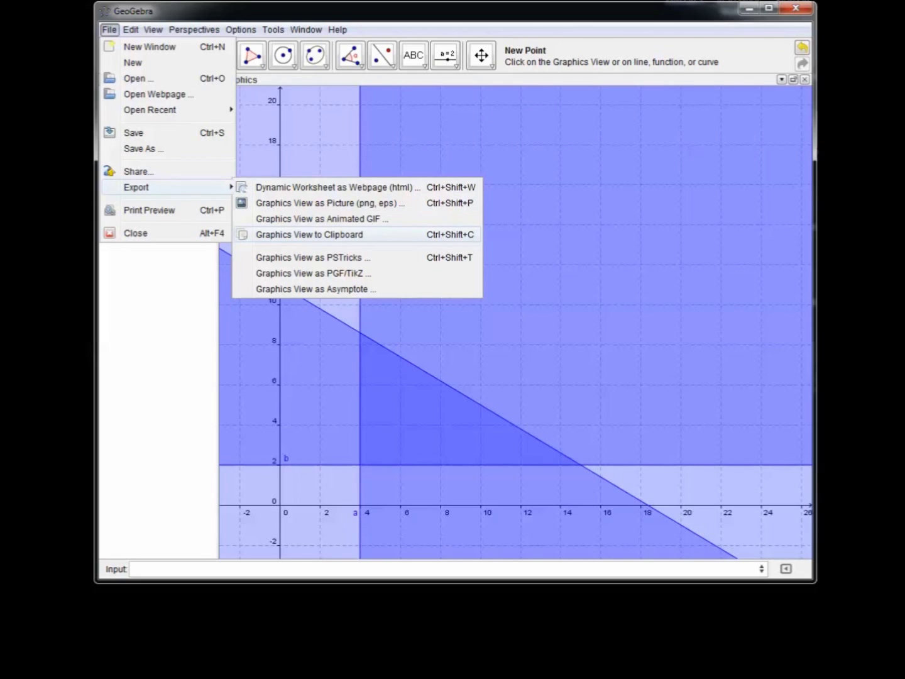
left_click(309, 235)
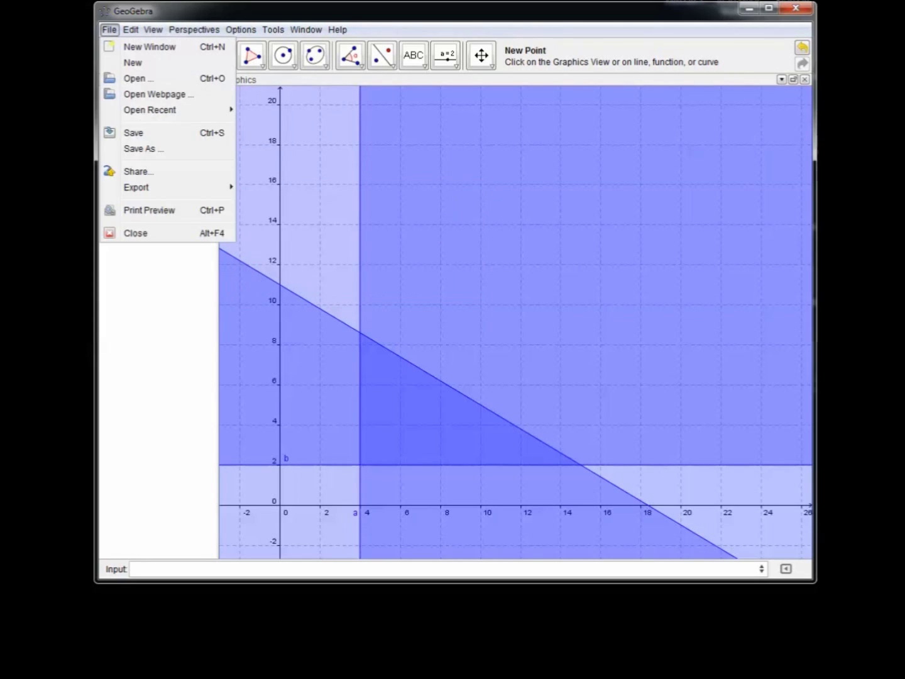
mouse_move(136, 187)
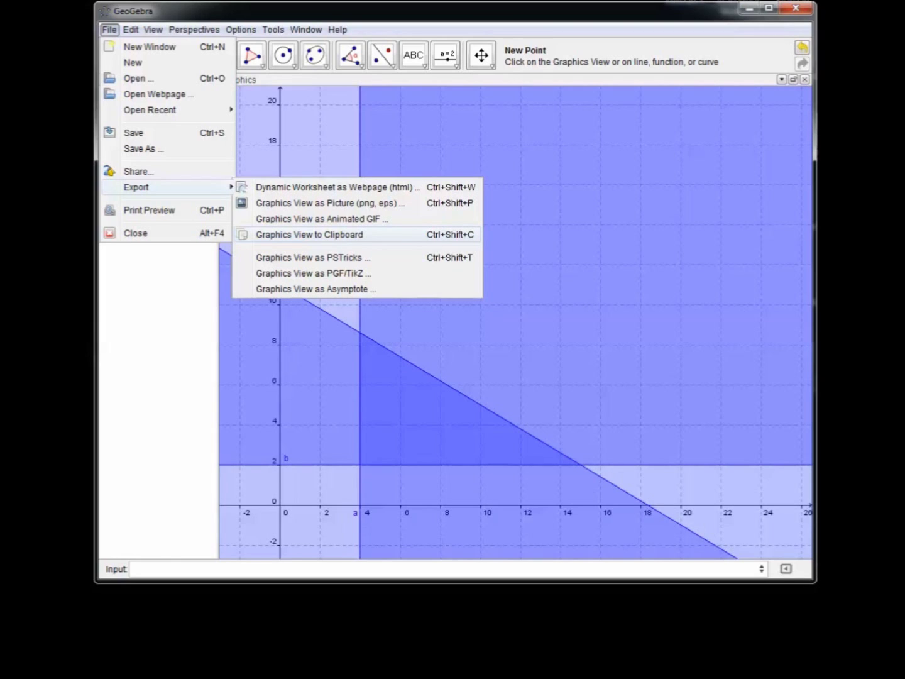
left_click(309, 235)
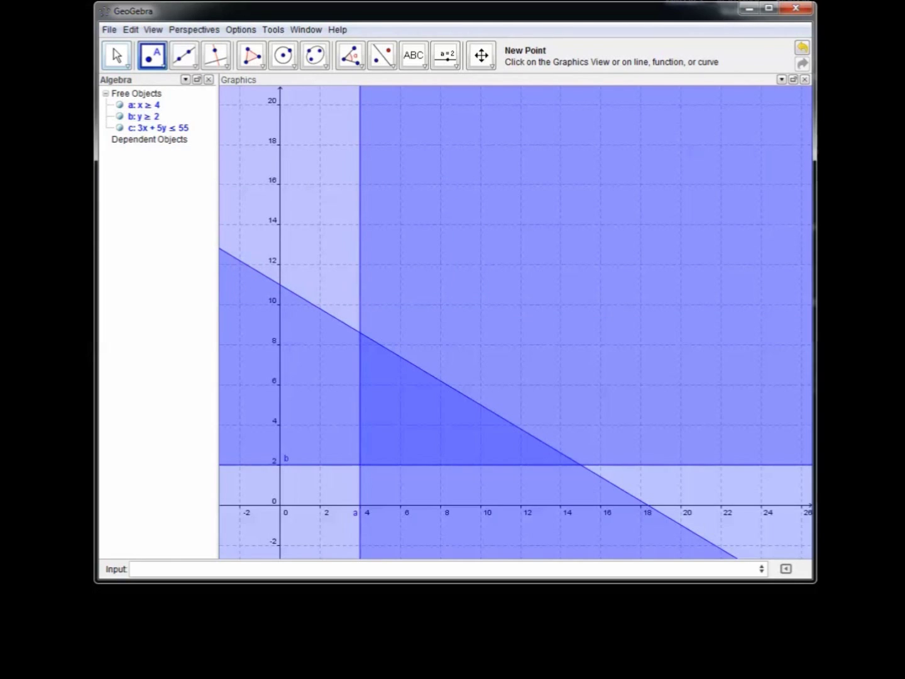
left_click(109, 30)
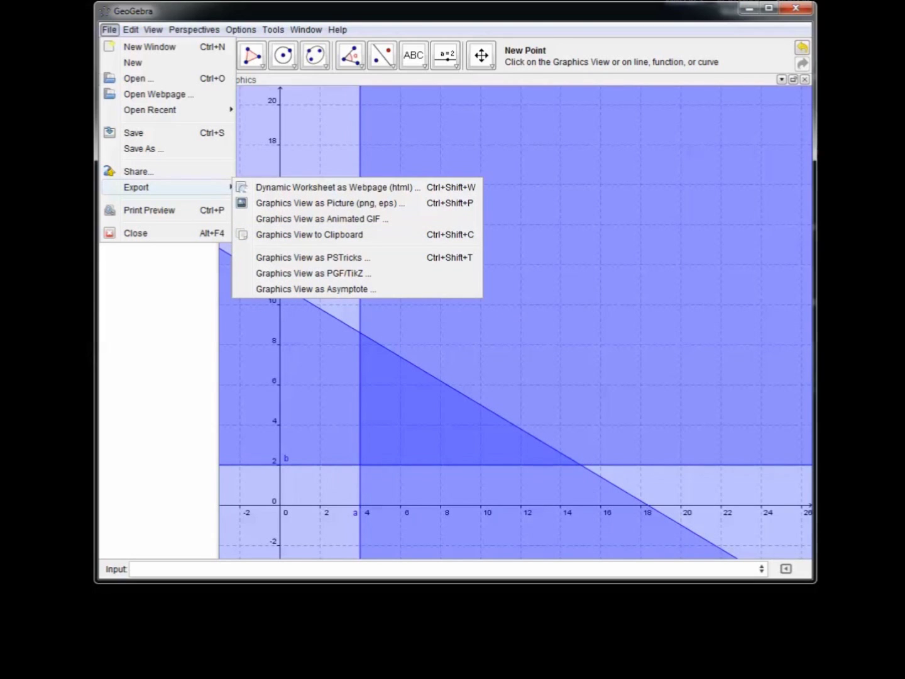
key("Escape")
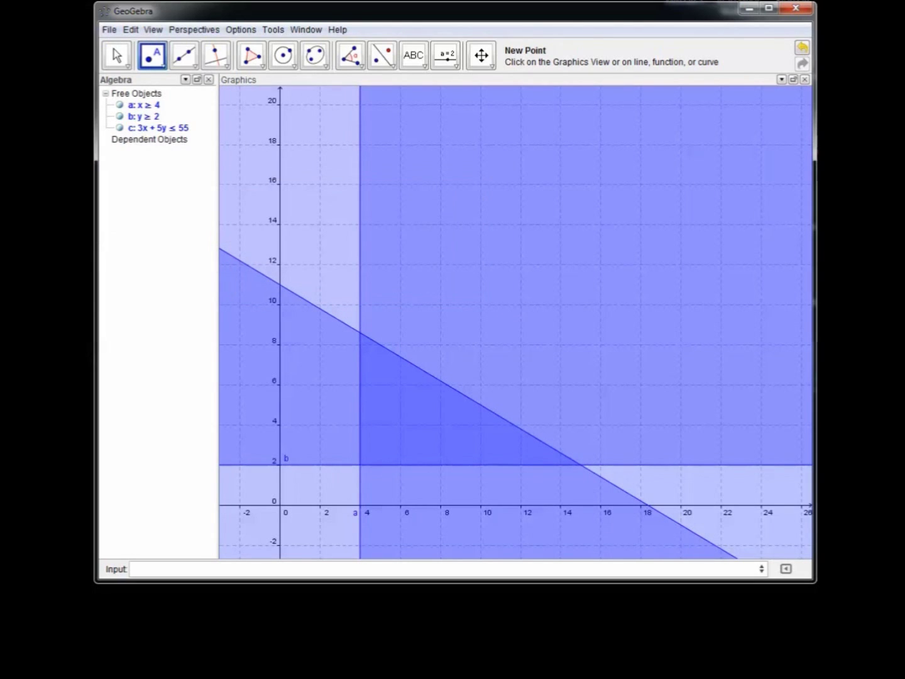
key("alt+Tab")
Step: Move the Word window over GeoGebra and paste the graph into Document1
left_click_drag(753, 0, 440, 7)
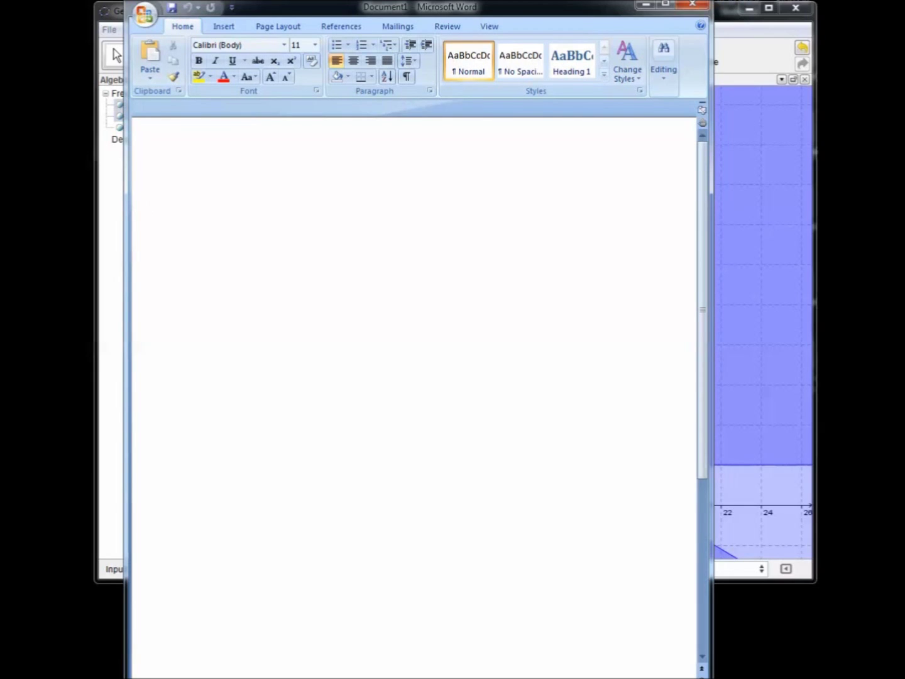
right_click(154, 202)
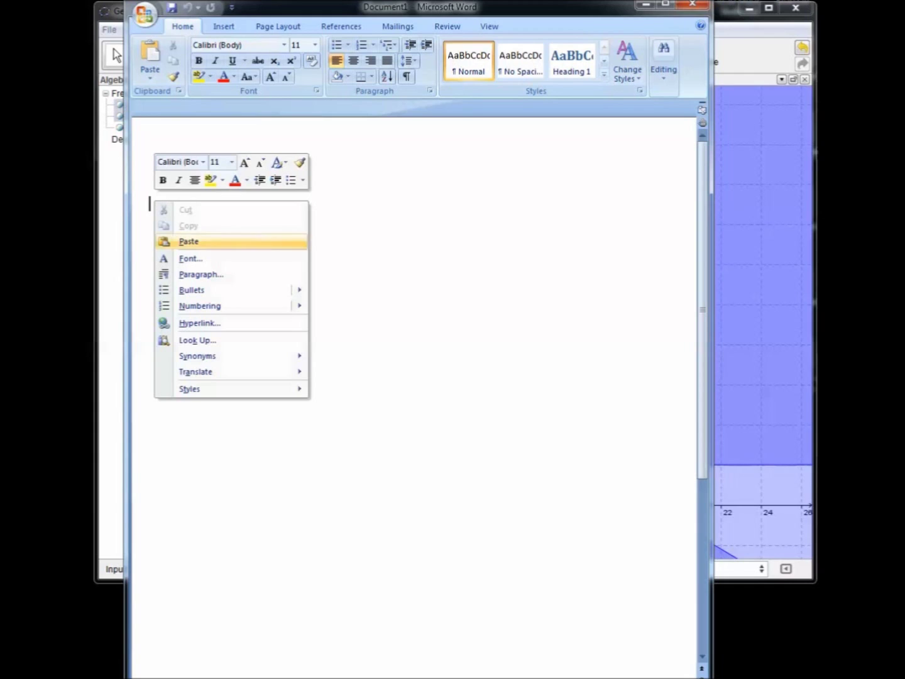
key("Escape")
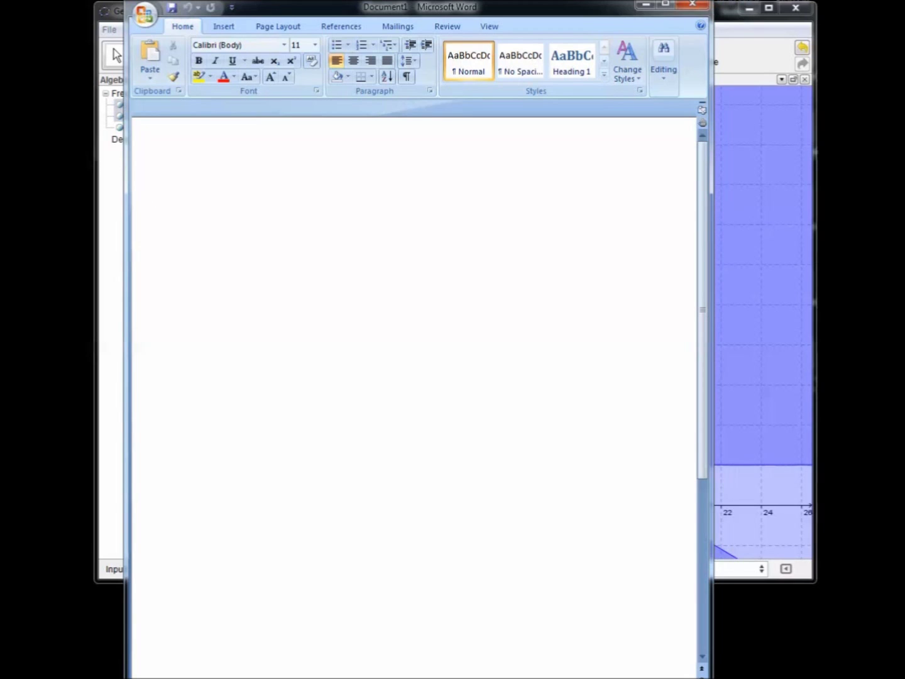
key("ctrl+v")
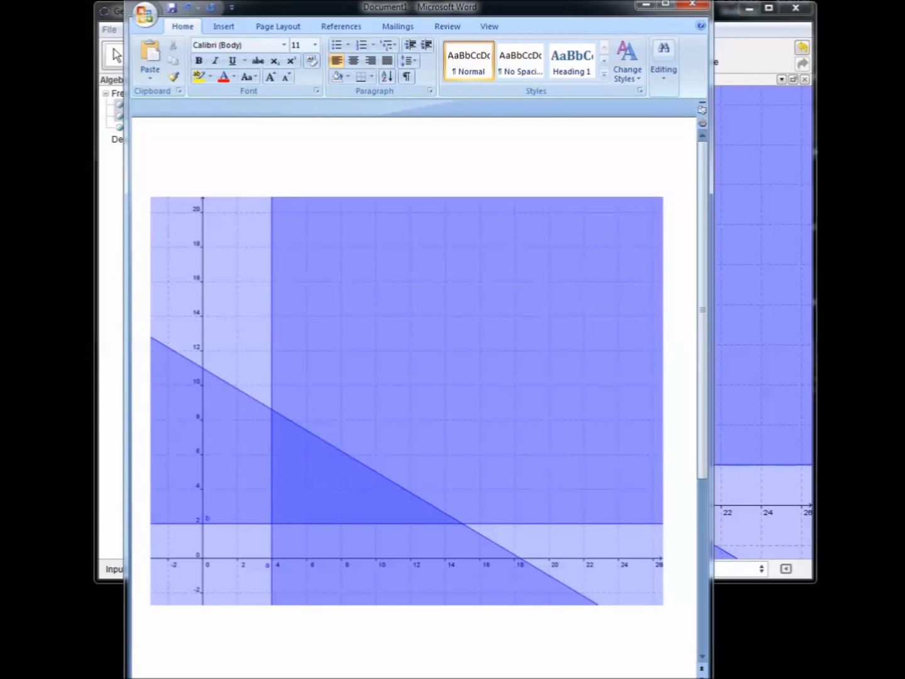
scroll(413, 397, "down", 3)
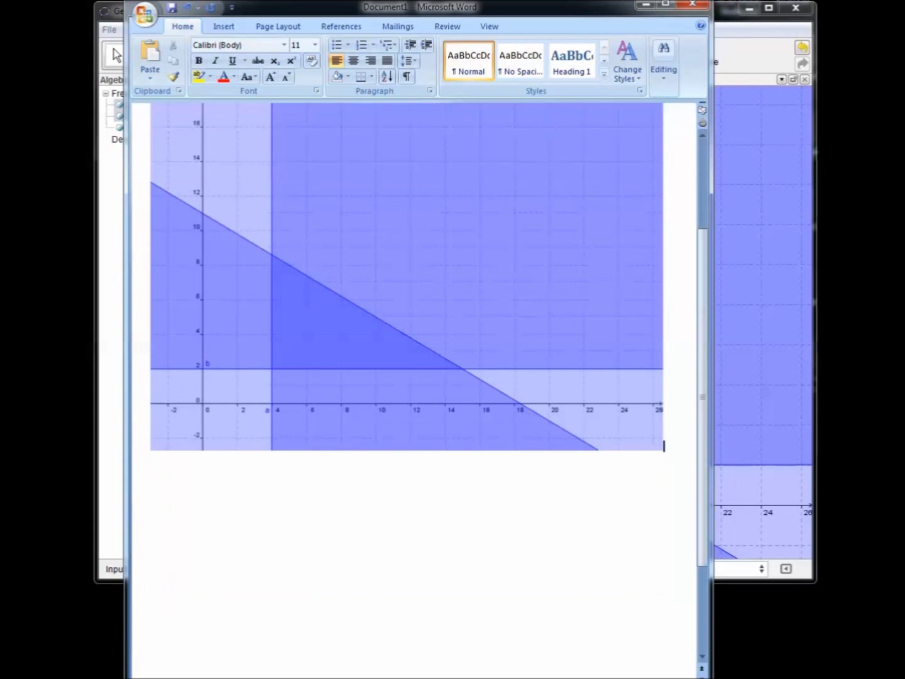
scroll(414, 396, "up", 3)
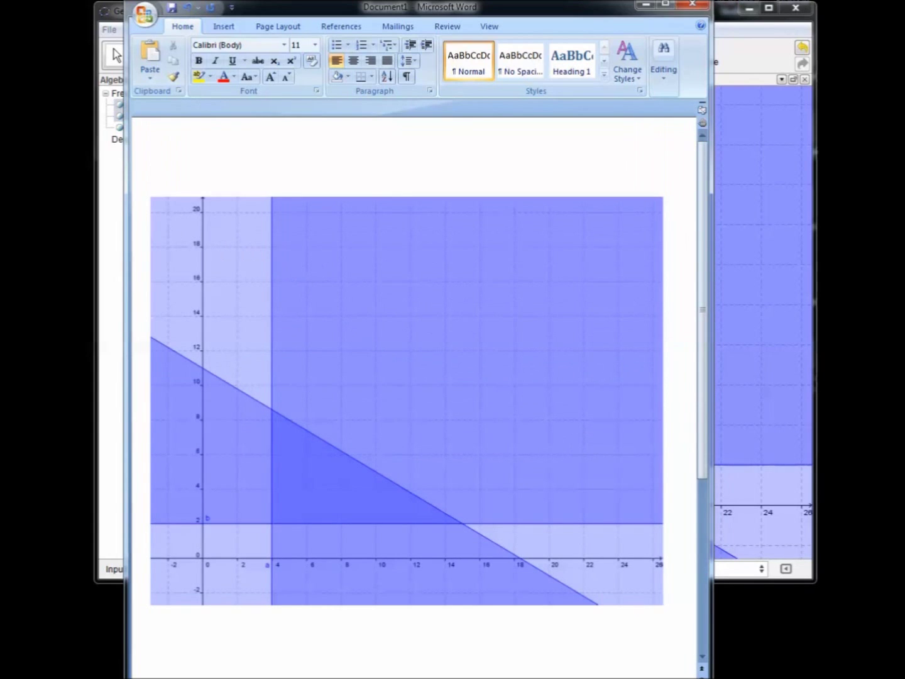